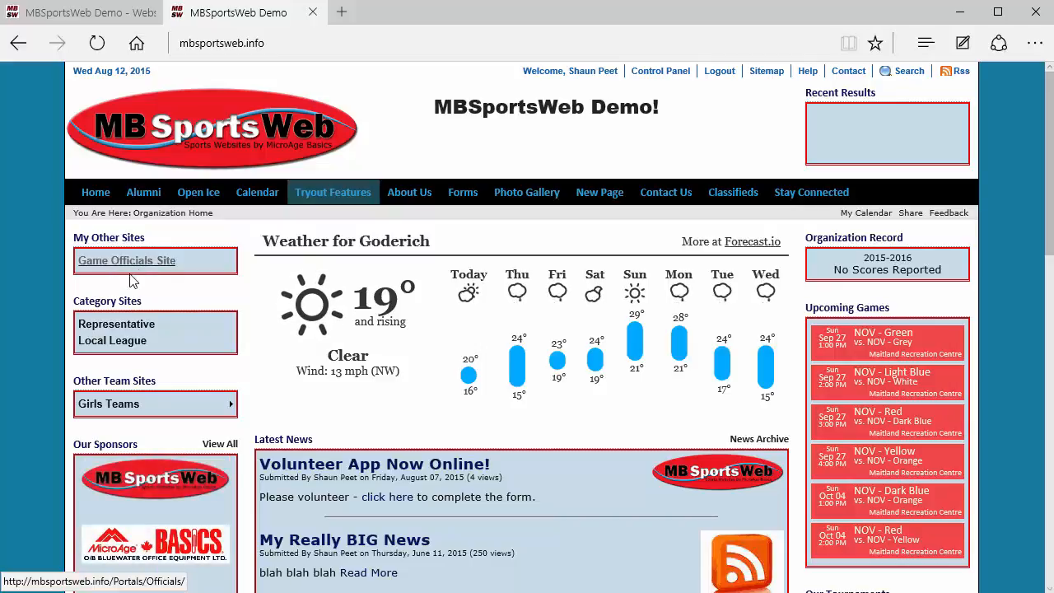
Step: View the public officials portal and select Game Officials Site as the site to manage in the control panel
left_click(125, 267)
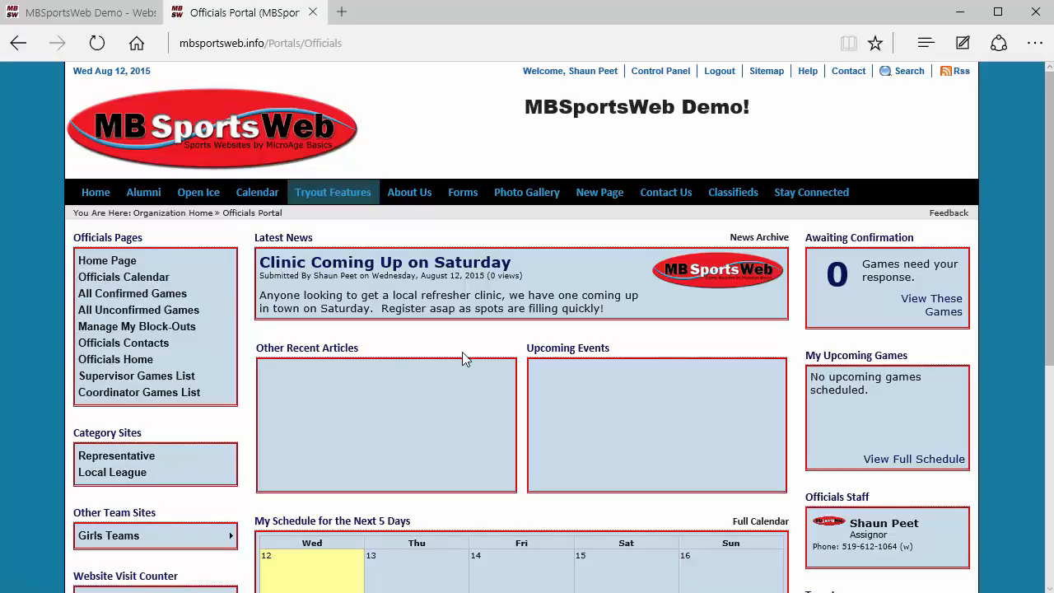
left_click(87, 14)
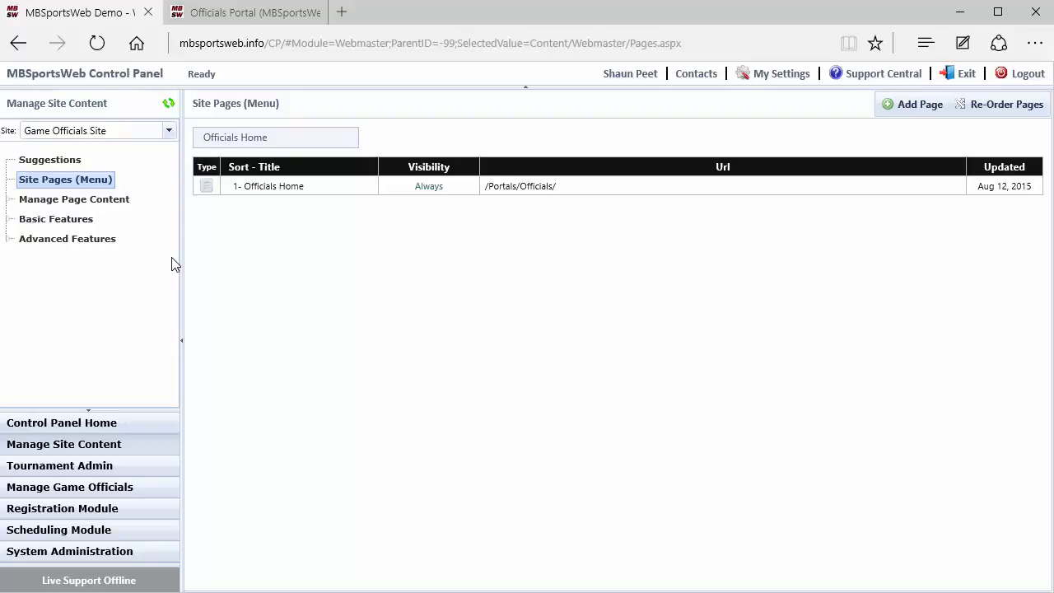
left_click(168, 131)
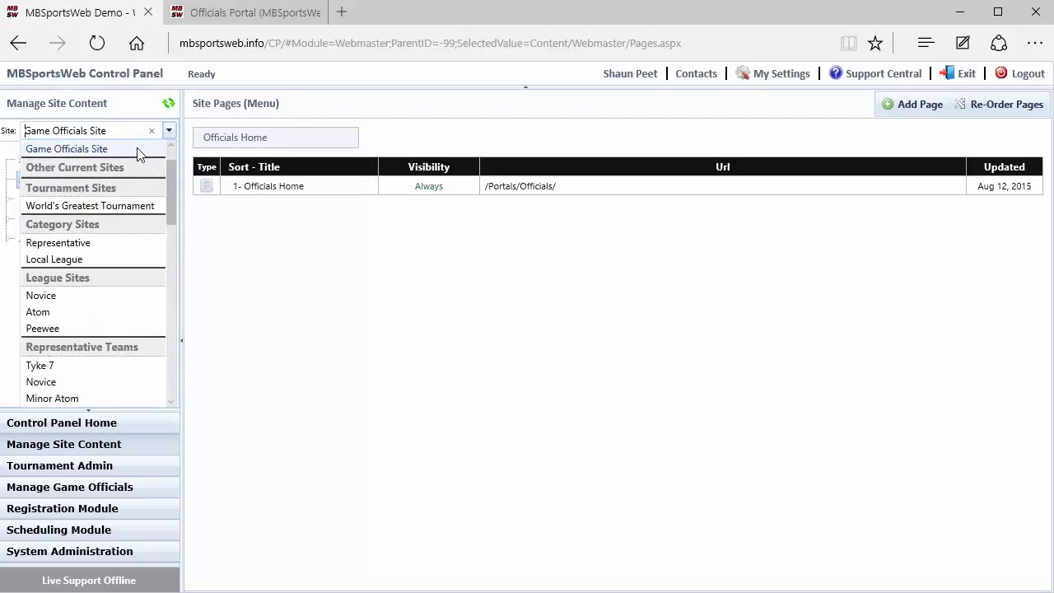
scroll(172, 184, "up", 1)
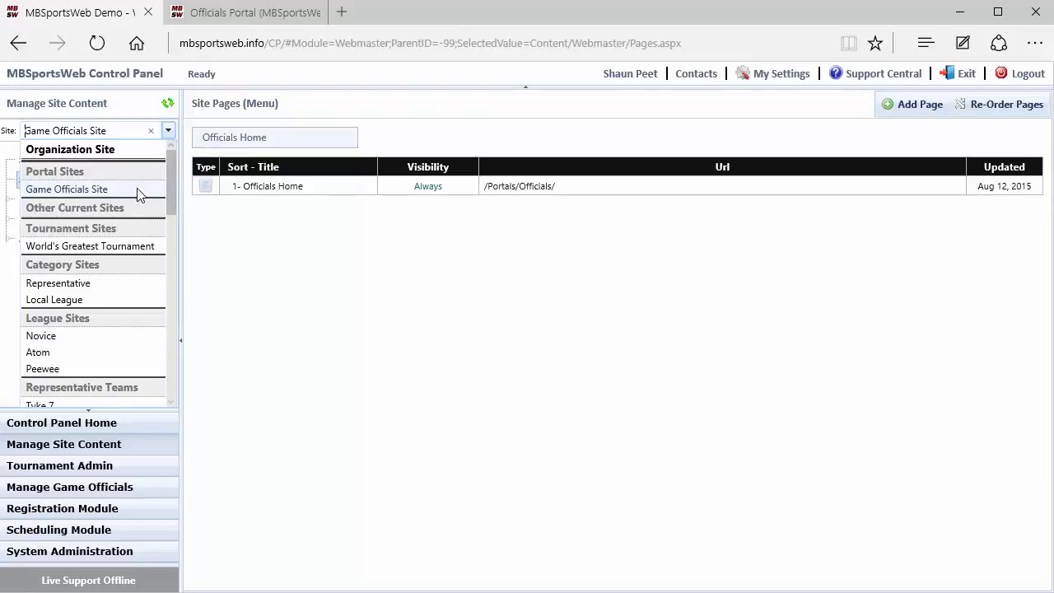
left_click(137, 192)
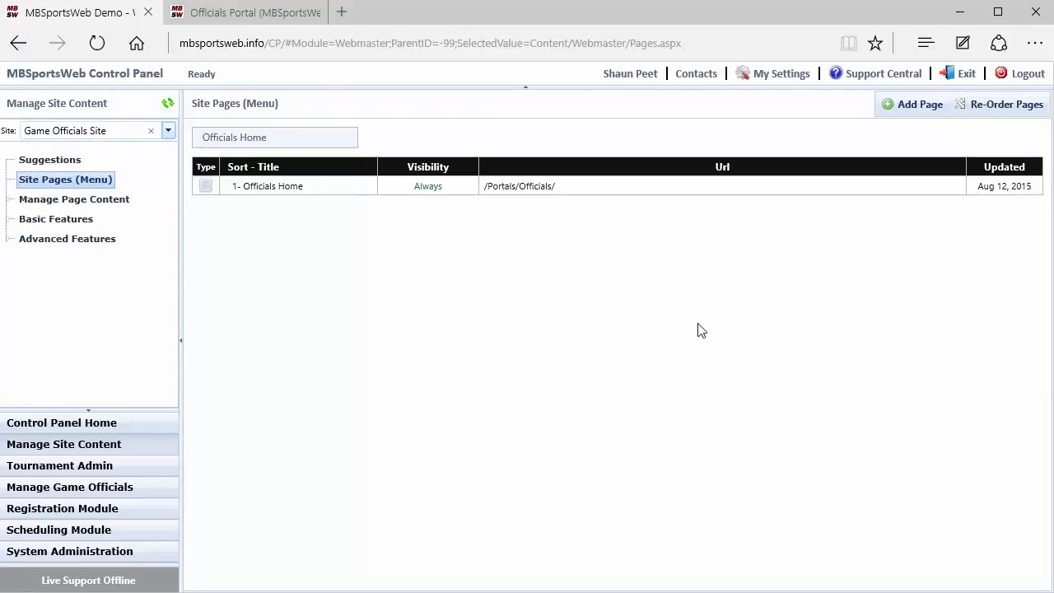
Step: Add a generic blank page titled "Rules & Regs" to the site menu, placed below Officials Home
left_click(914, 104)
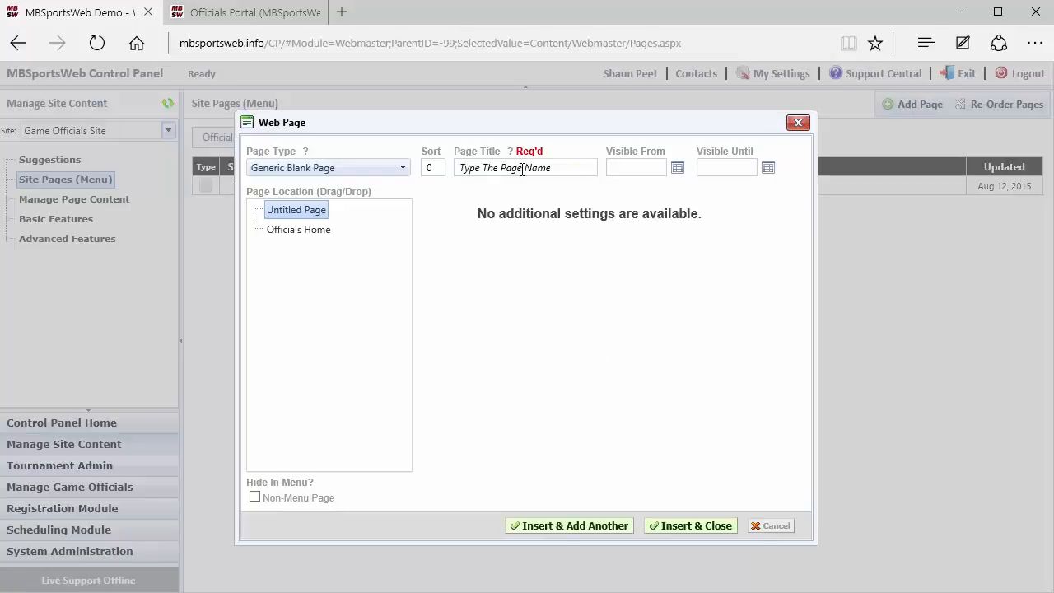
left_click(522, 168)
type("Rules & Regs")
left_click(494, 256)
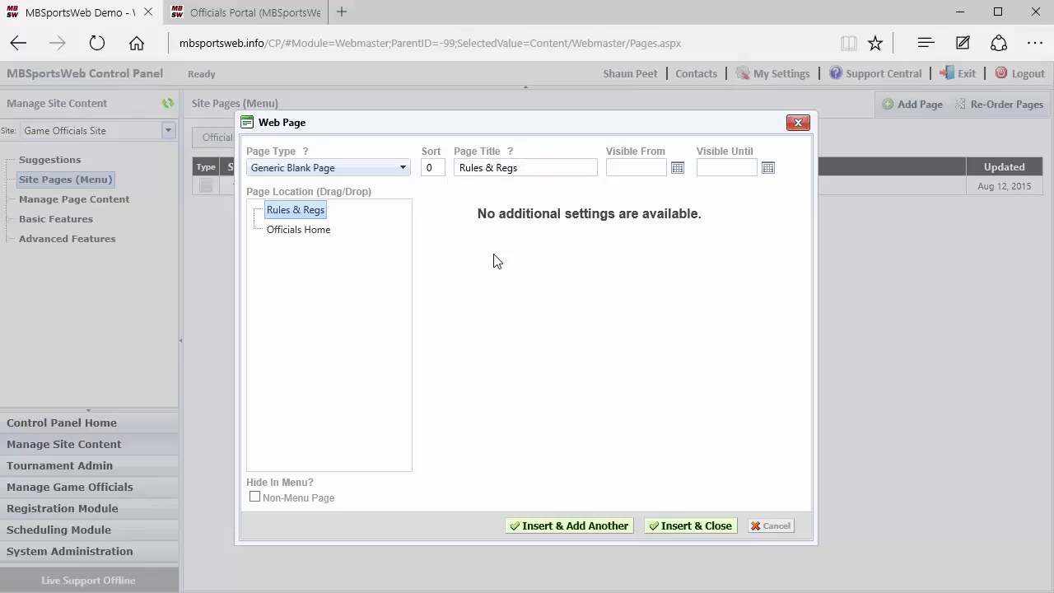
left_click_drag(280, 210, 265, 237)
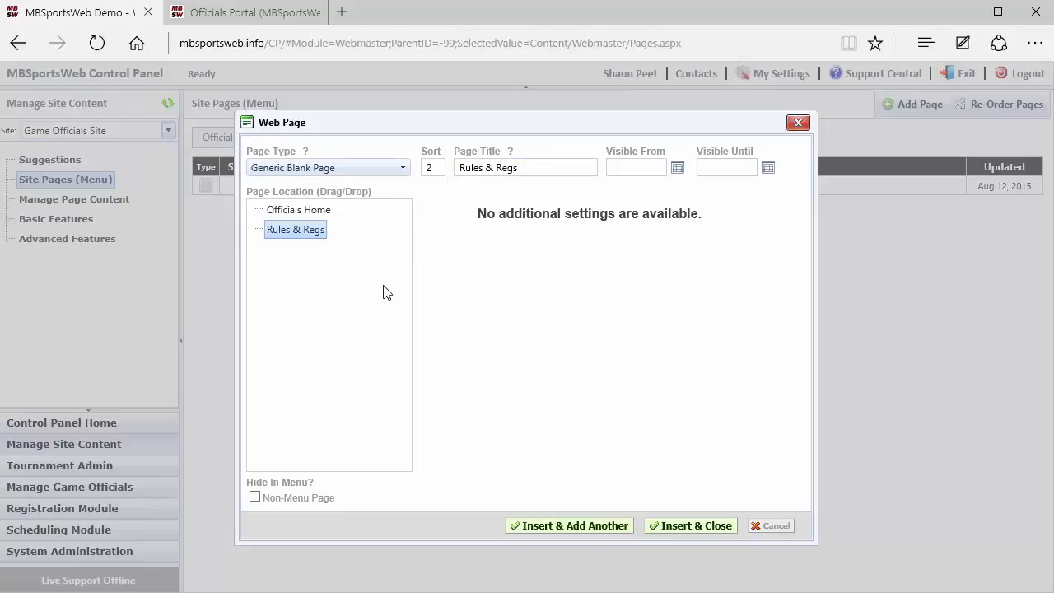
left_click(683, 526)
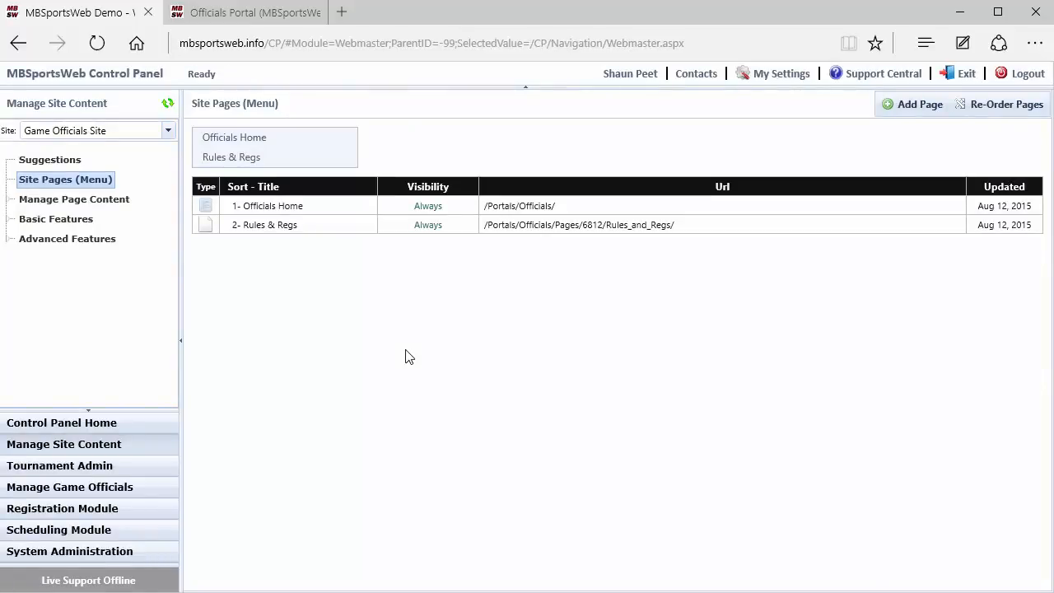
Step: Add the placeholder text "asdgasdg asdg asgd" to the Rules & Regs page content and save it
left_click(41, 202)
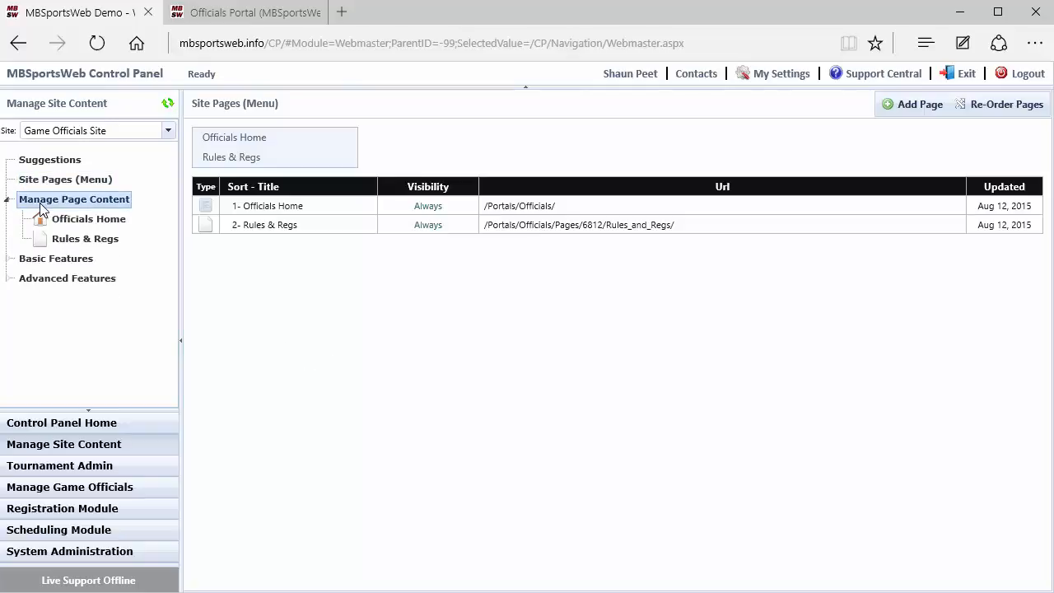
left_click(68, 239)
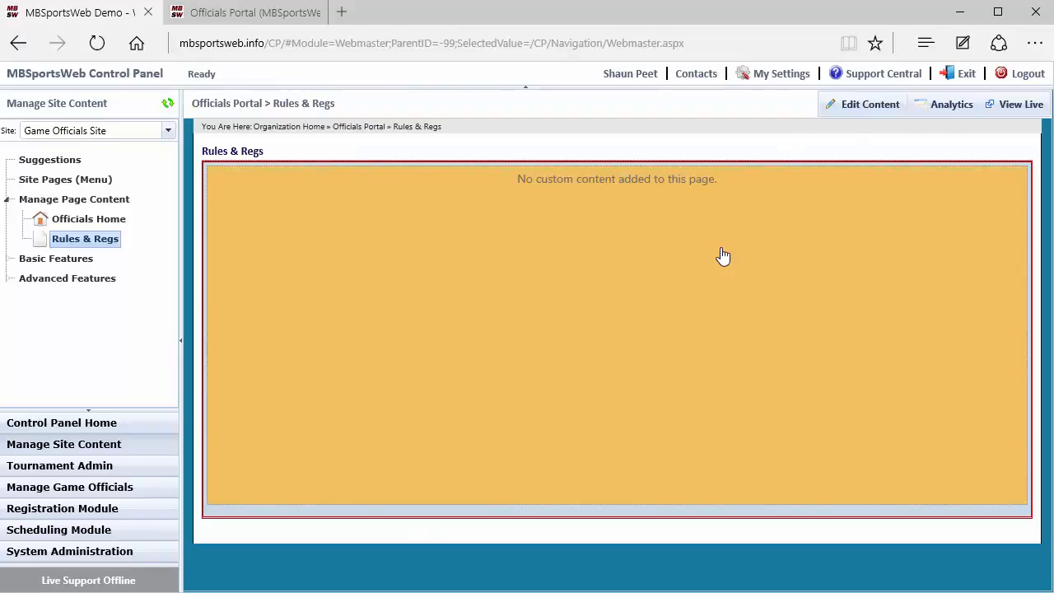
left_click(723, 256)
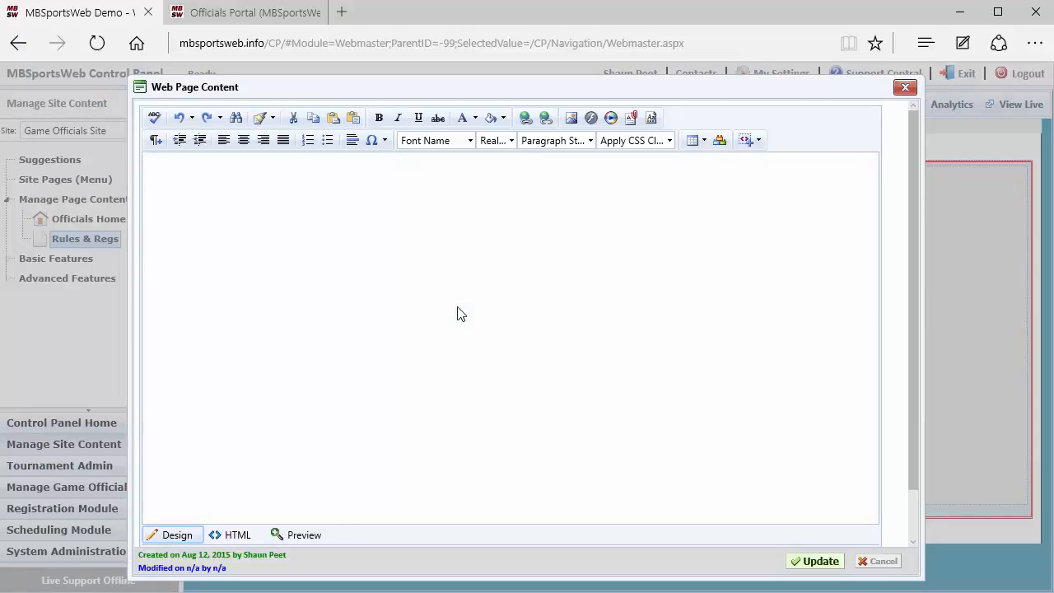
left_click(459, 307)
type("a ")
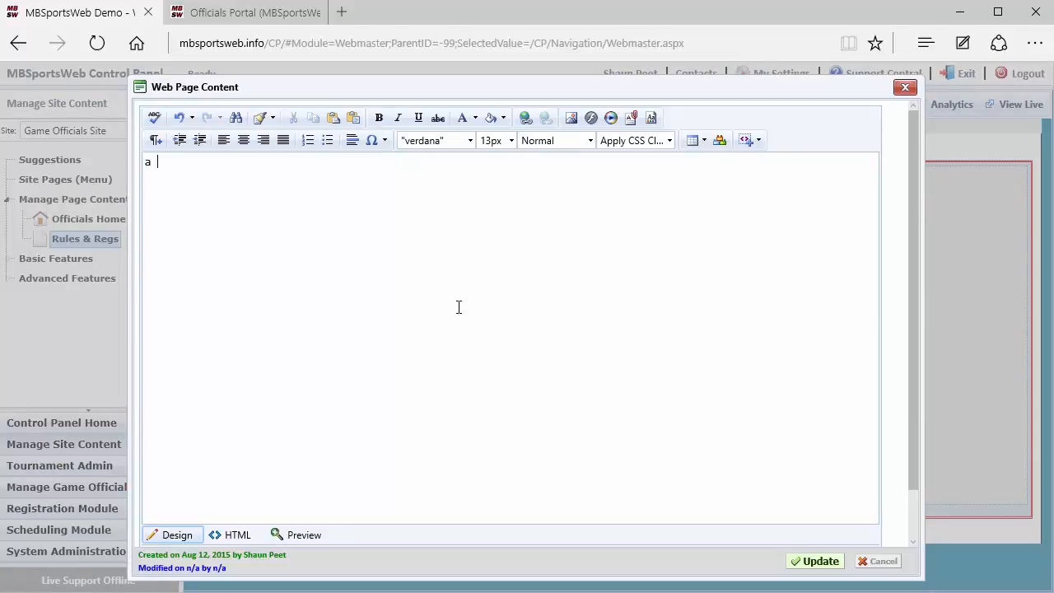
type("sdgasdg asdg asgd")
left_click(819, 564)
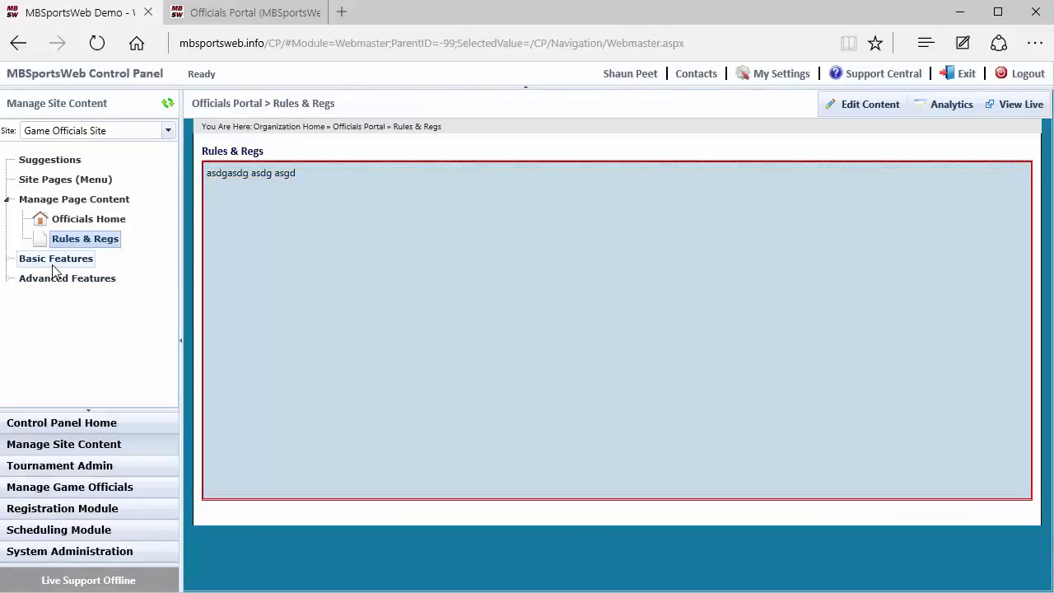
Step: Look through the basic features: News Articles, Events, Quick Links, Accomplishments, and Executive & Staff
left_click(53, 260)
left_click(55, 239)
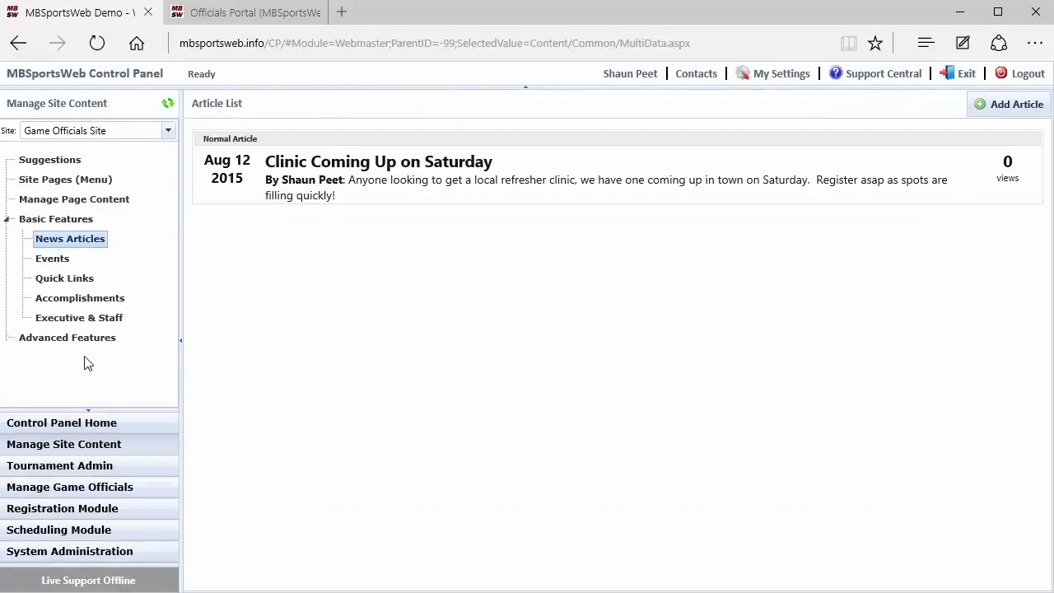
left_click(52, 259)
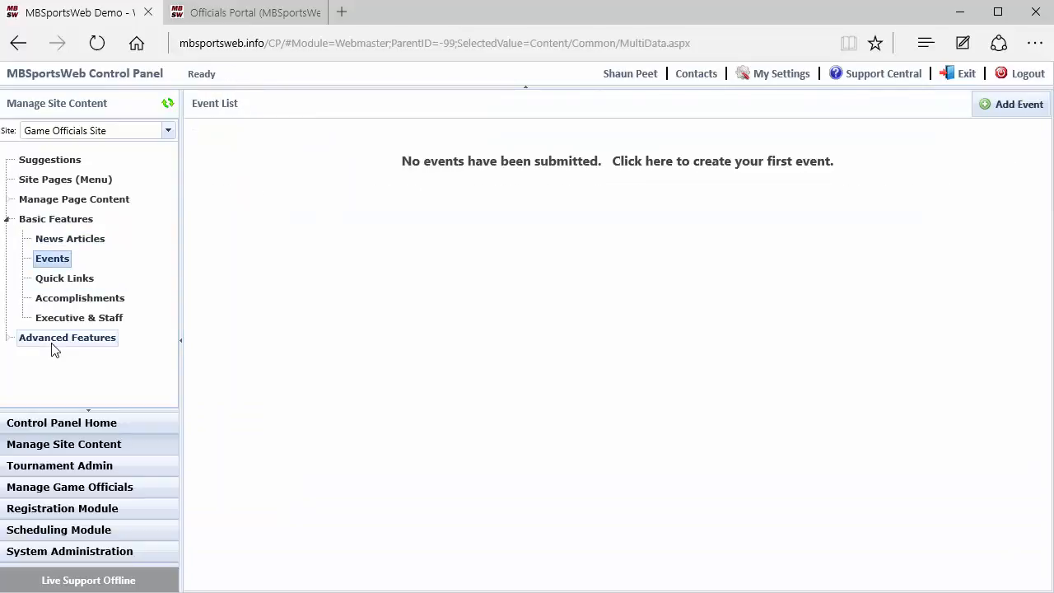
left_click(63, 281)
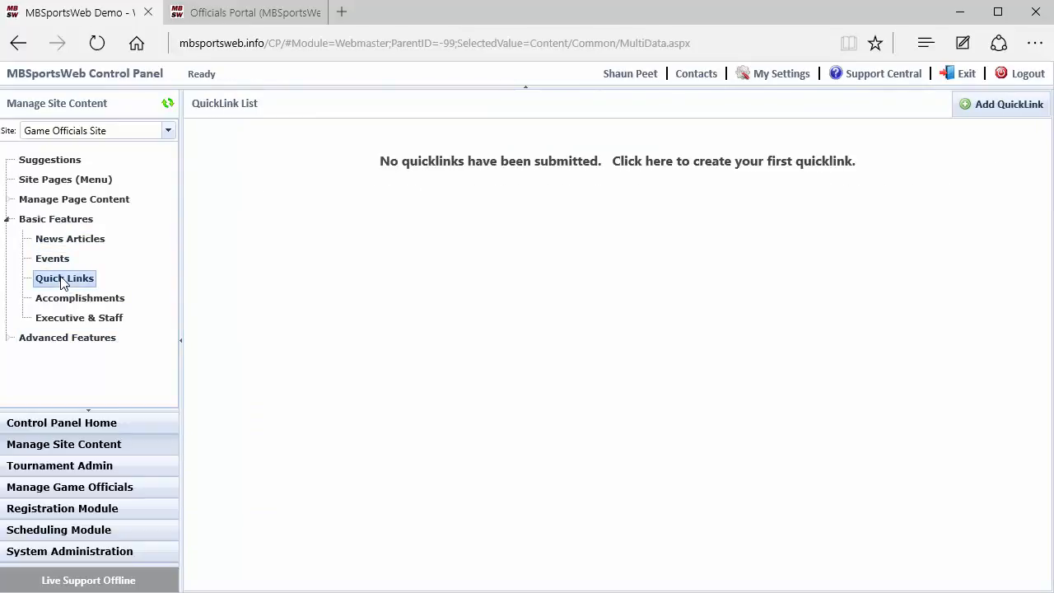
left_click(66, 299)
left_click(71, 318)
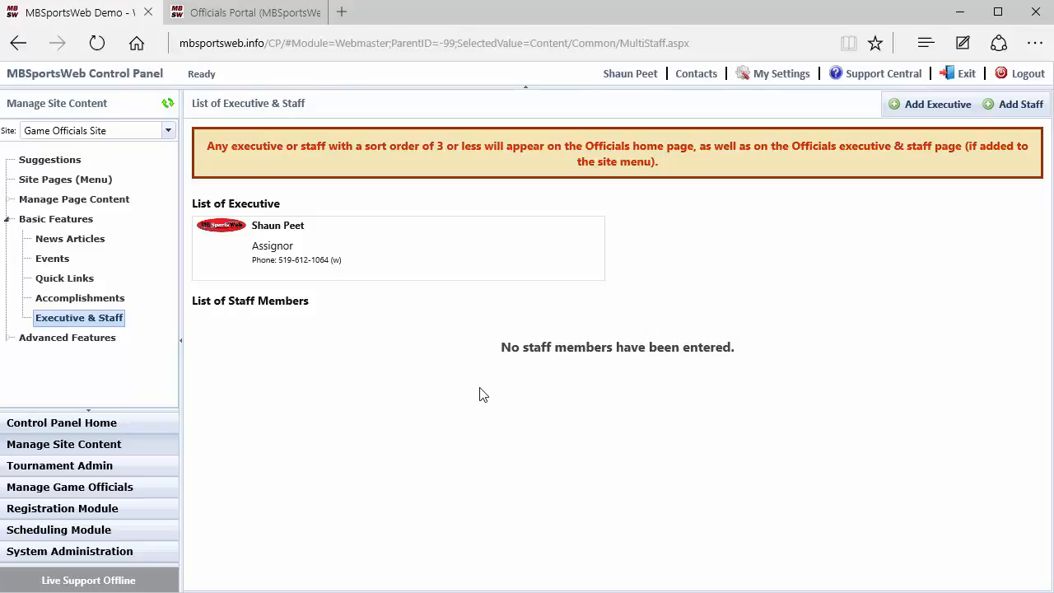
Step: Inspect the Assignor's executive entry without changing it and check the Officials Staff listing on the public officials portal
left_click(405, 259)
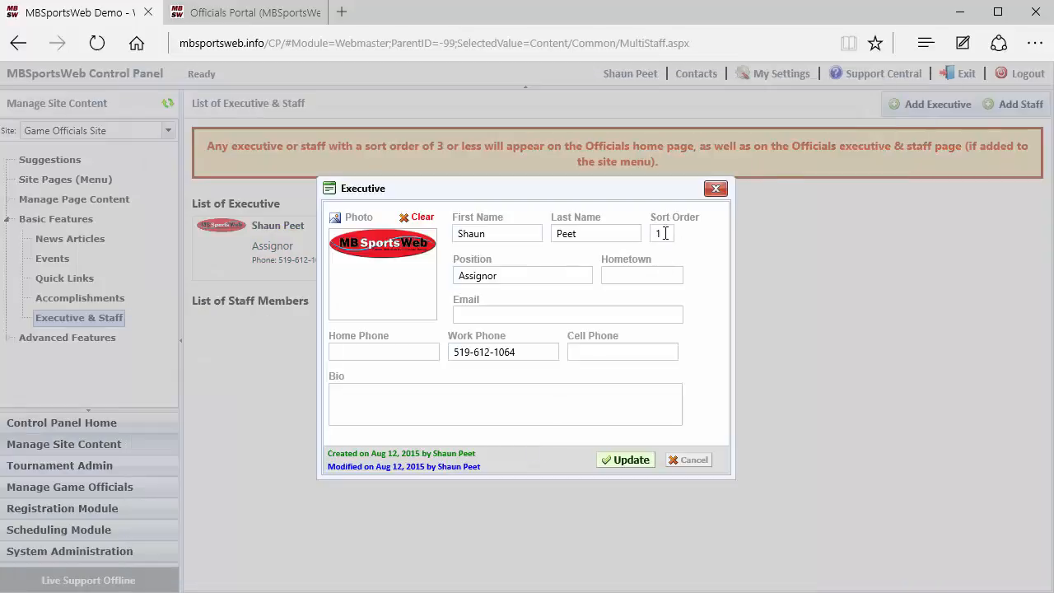
left_click(692, 460)
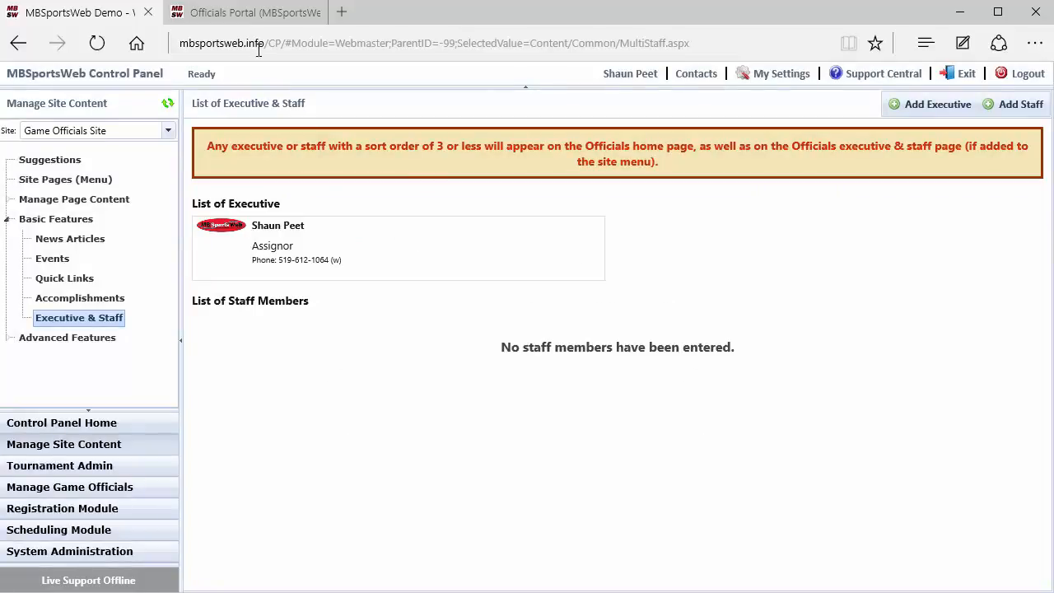
left_click(237, 20)
scroll(702, 446, "down", 2)
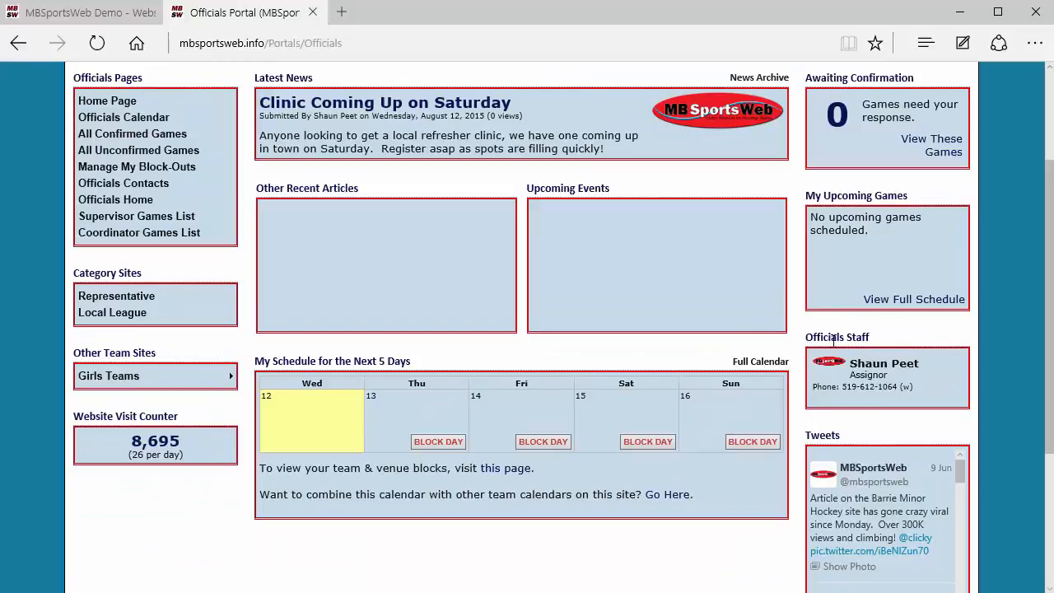
scroll(675, 421, "up", 2)
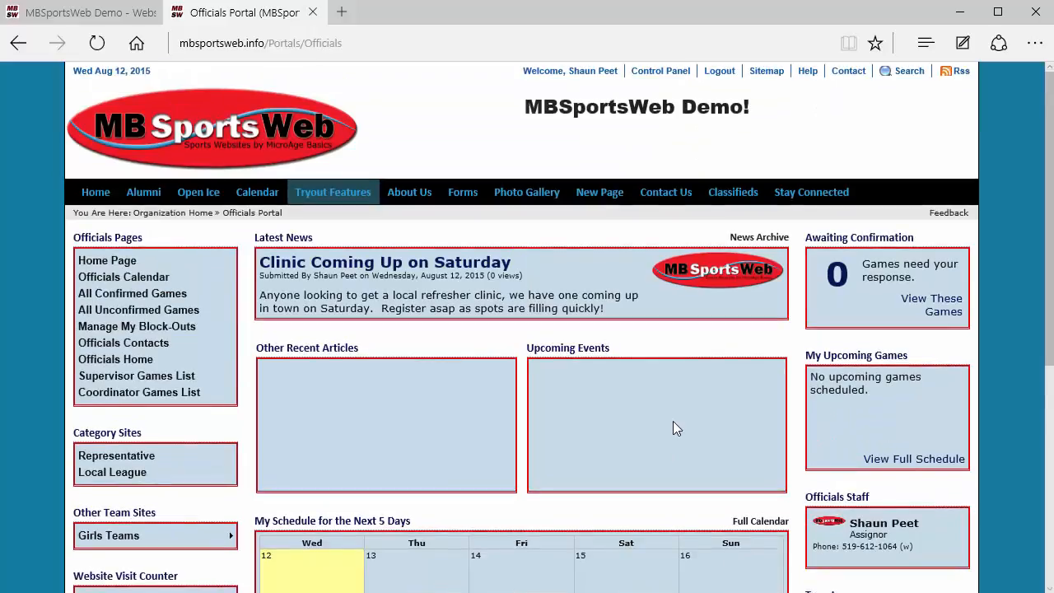
left_click(37, 17)
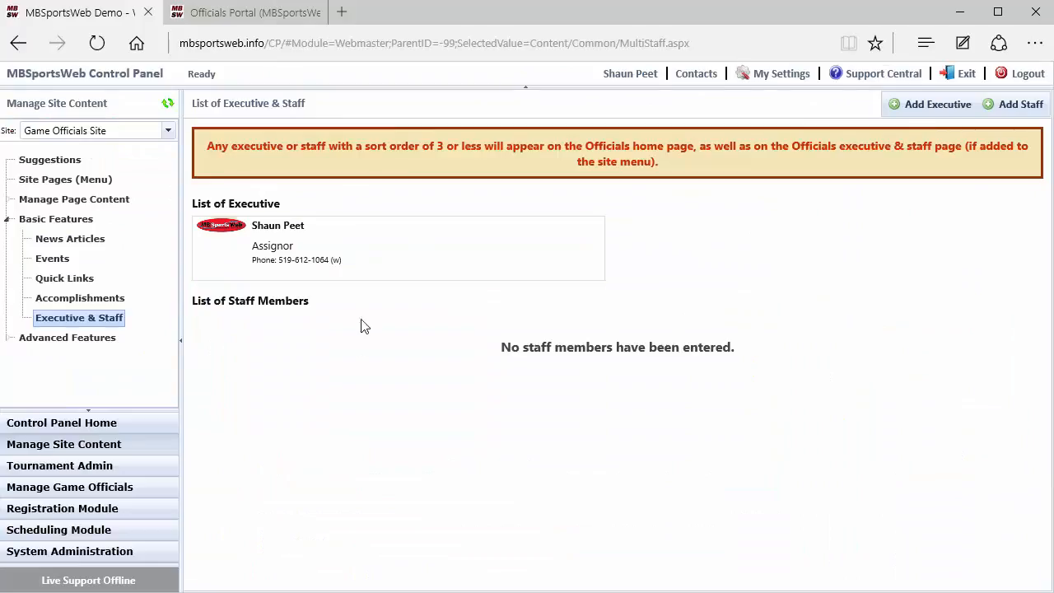
Step: Look through the advanced features for the officials site: Libraries, Polls, Online Forms, and Auctions
left_click(91, 338)
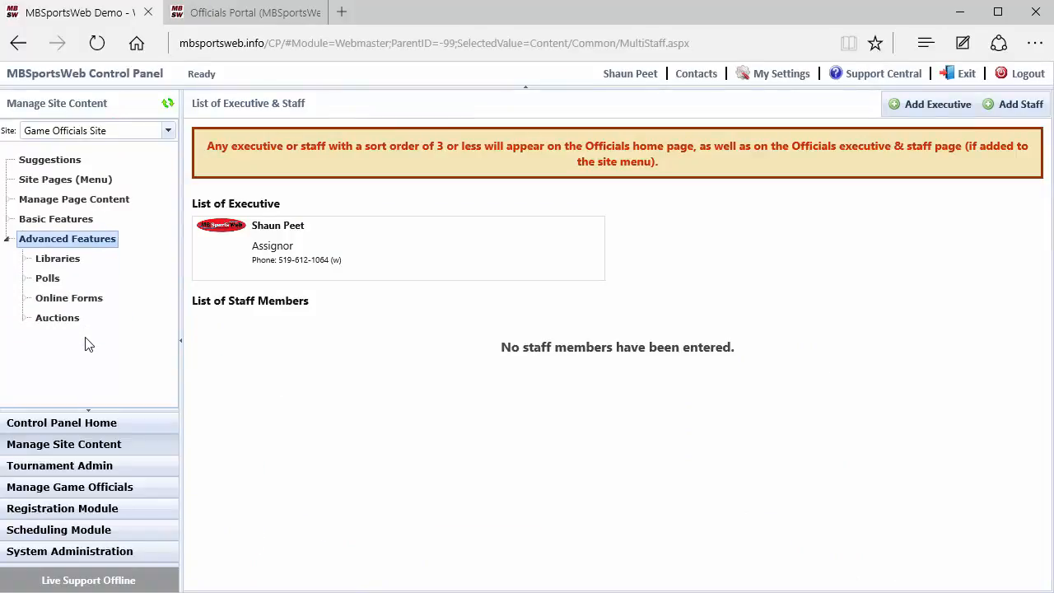
left_click(57, 262)
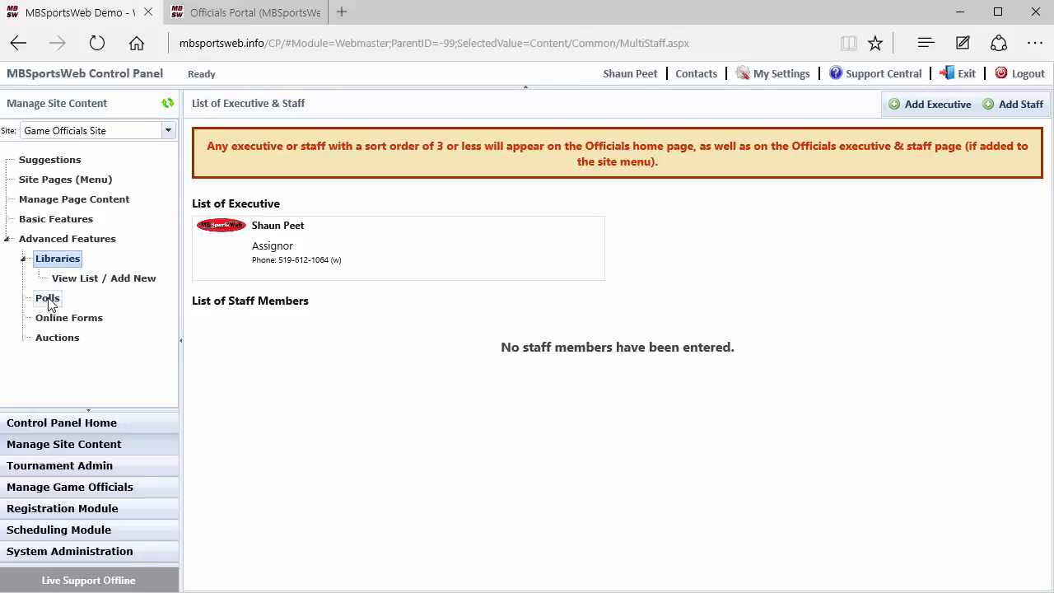
left_click(47, 298)
left_click(71, 304)
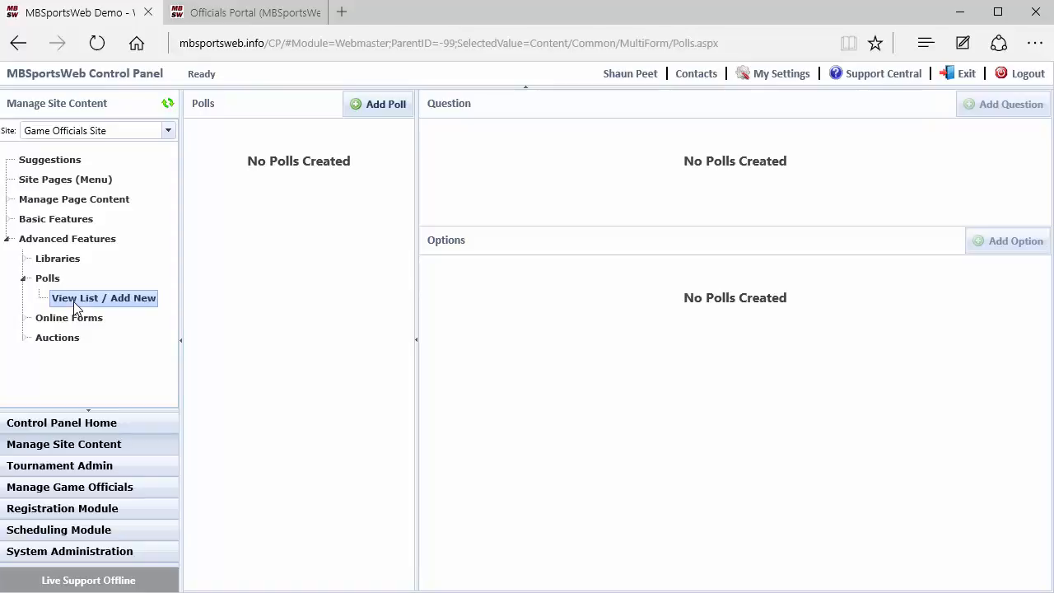
left_click(72, 318)
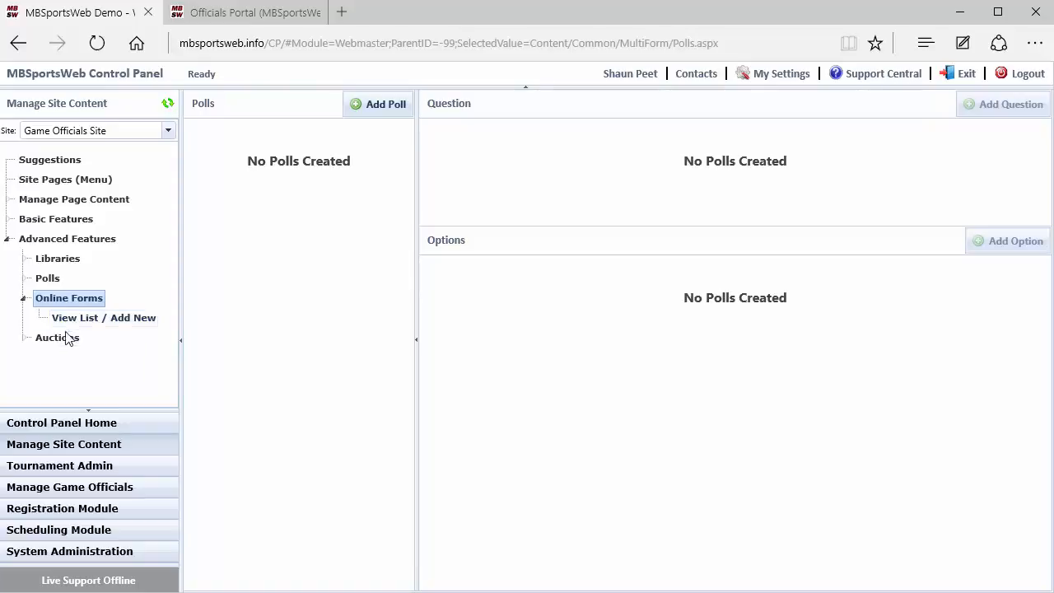
left_click(60, 338)
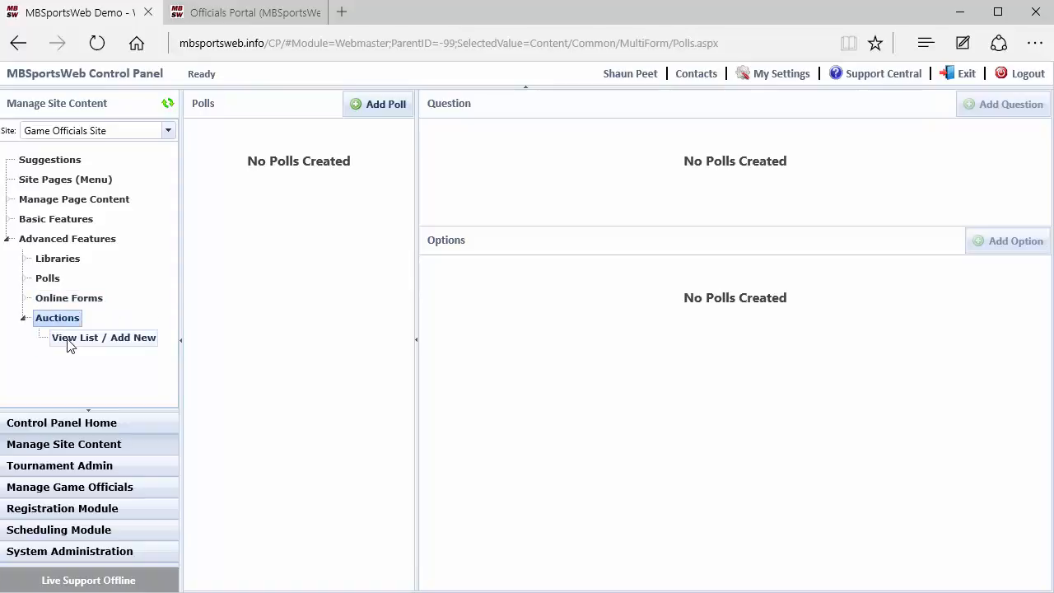